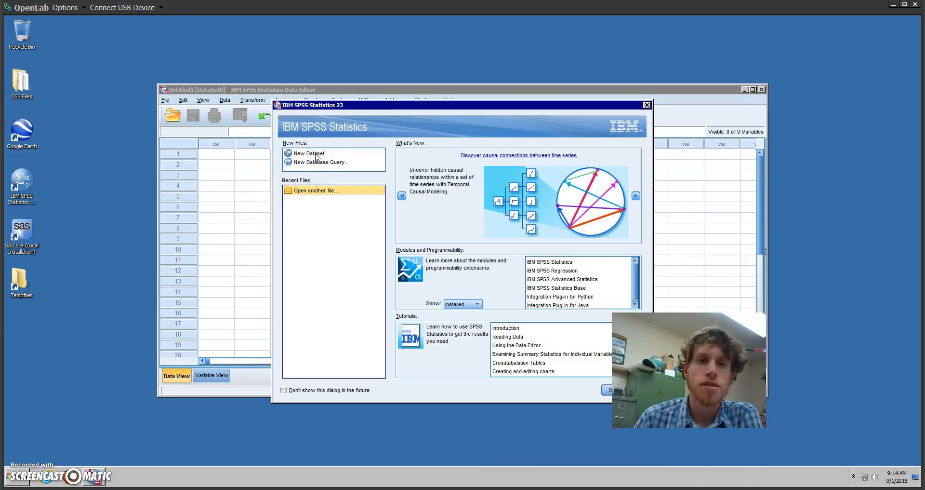
Create a new dataset and define its first variable with the name class1
left_click(314, 154)
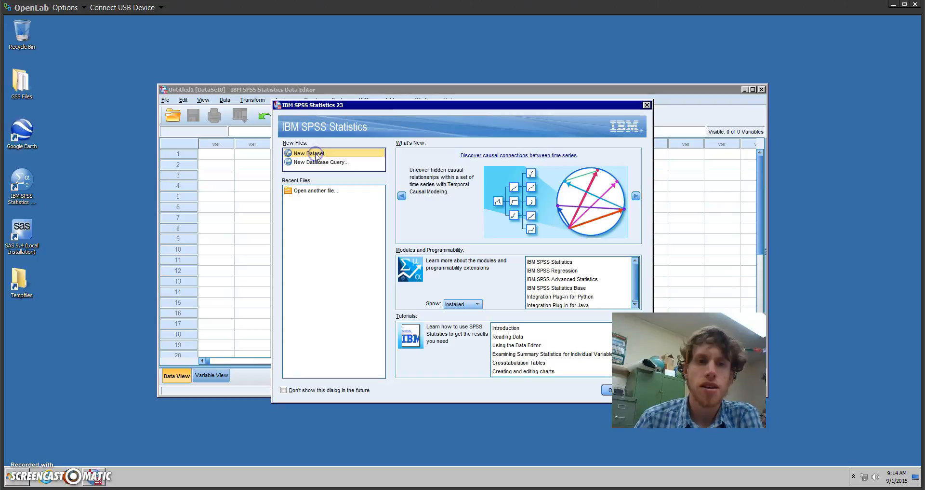
left_click(608, 390)
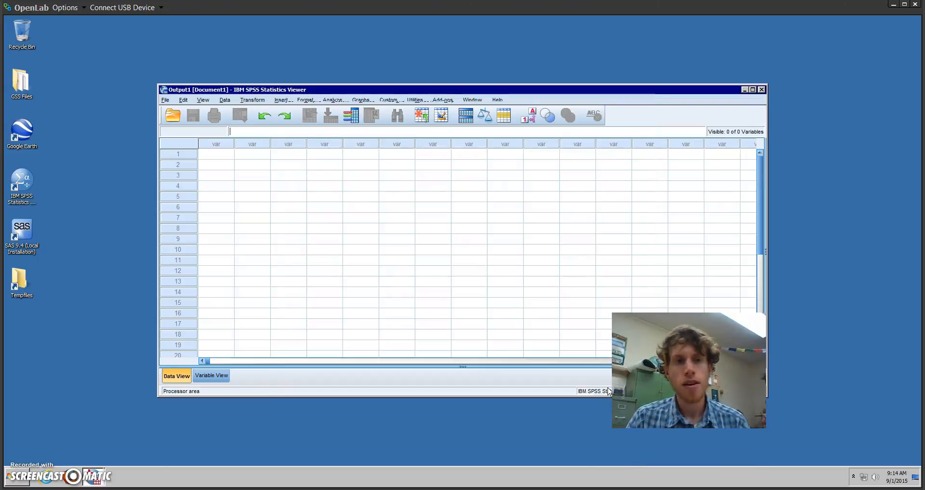
left_click(209, 378)
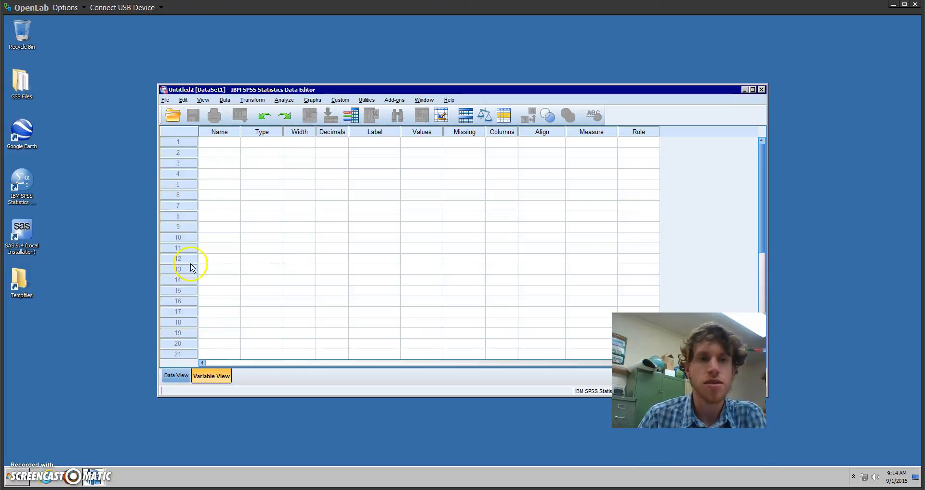
left_click(221, 148)
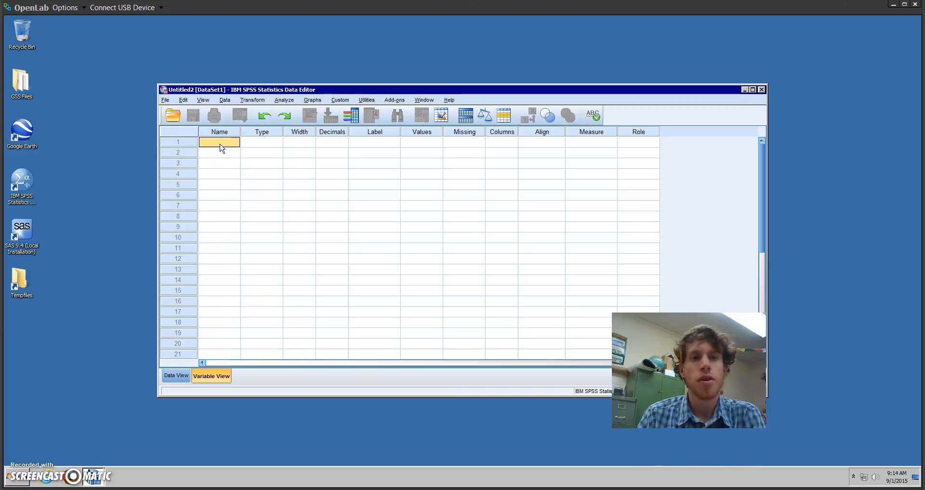
type("class1")
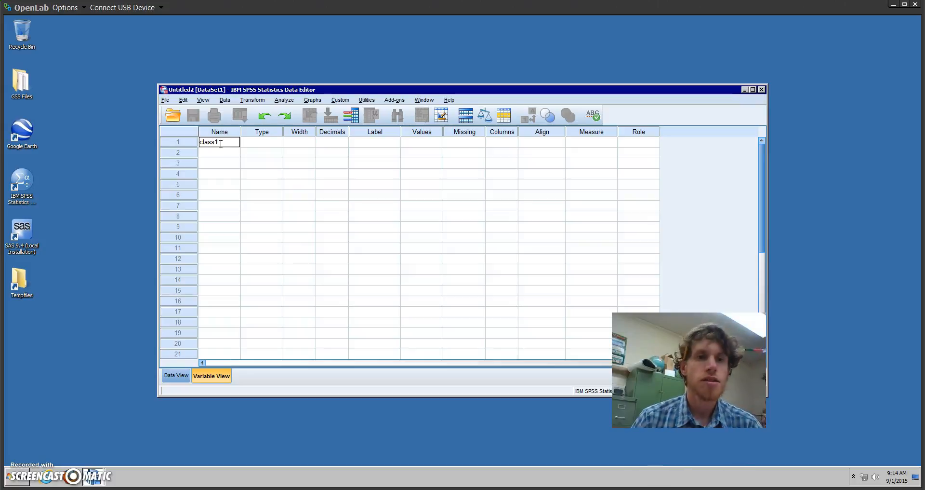
key("Return")
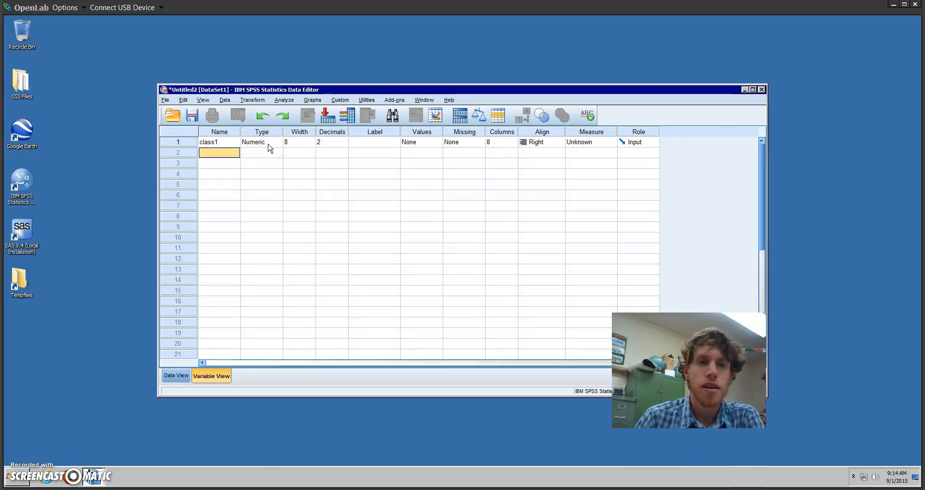
Set class1 to one decimal place and add the variables class2 and class3, also with one decimal place
left_click(329, 142)
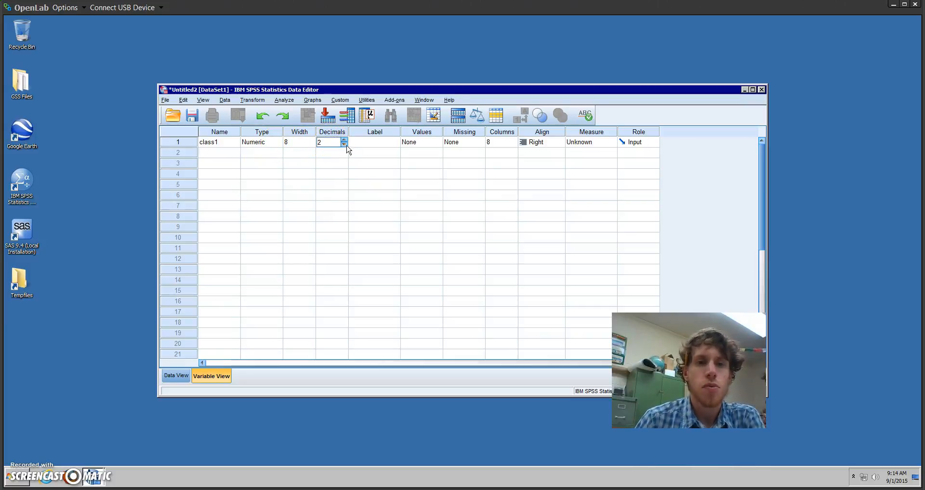
left_click(344, 144)
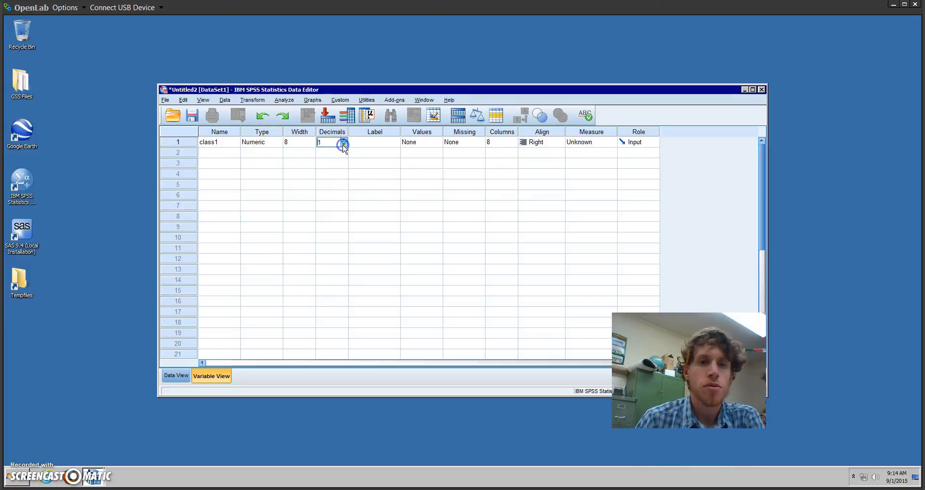
left_click(216, 153)
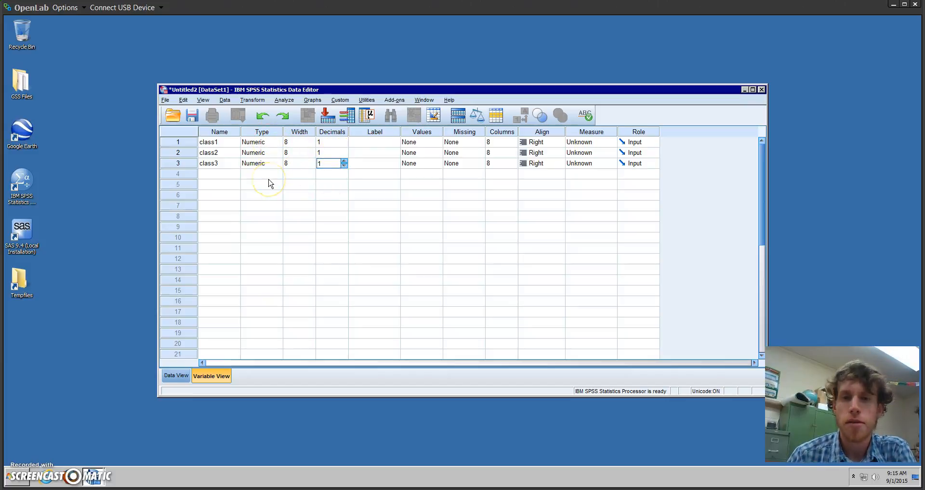
Enter 3.3, 2.9 and 3.5 as the data values in the first three rows of class1
left_click(175, 378)
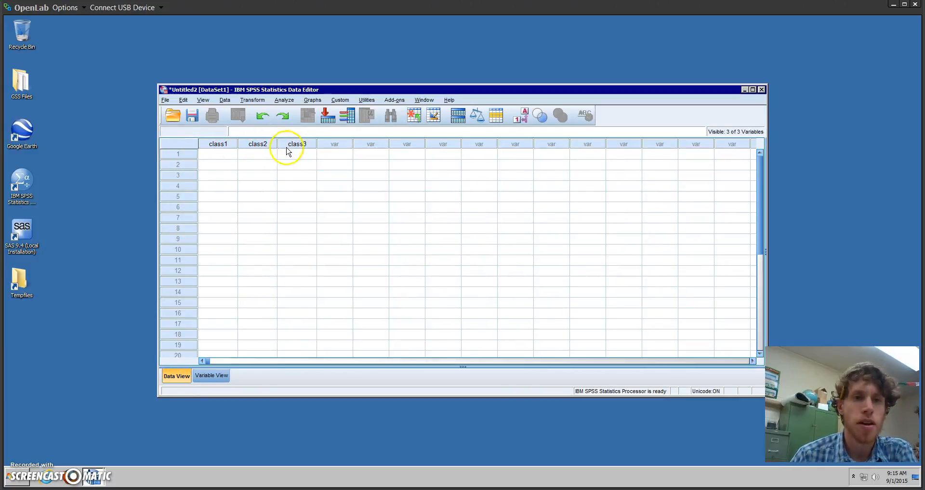
left_click(228, 154)
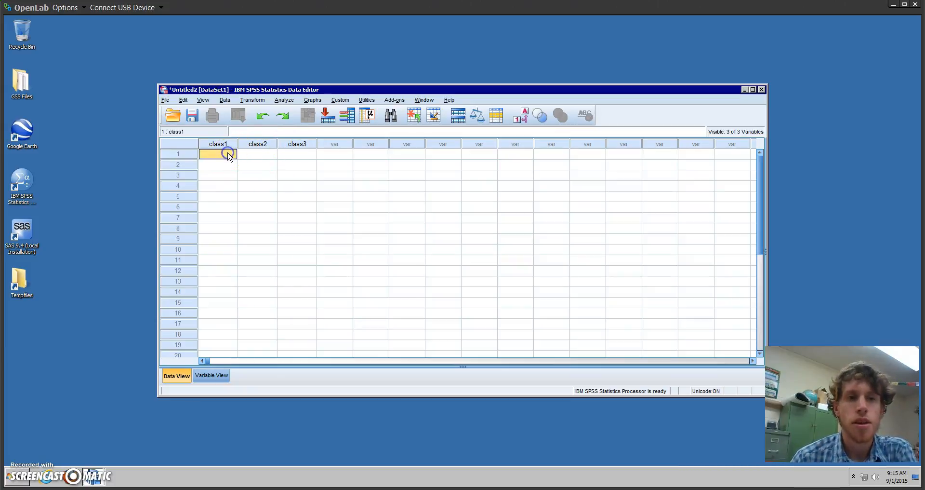
left_click(251, 132)
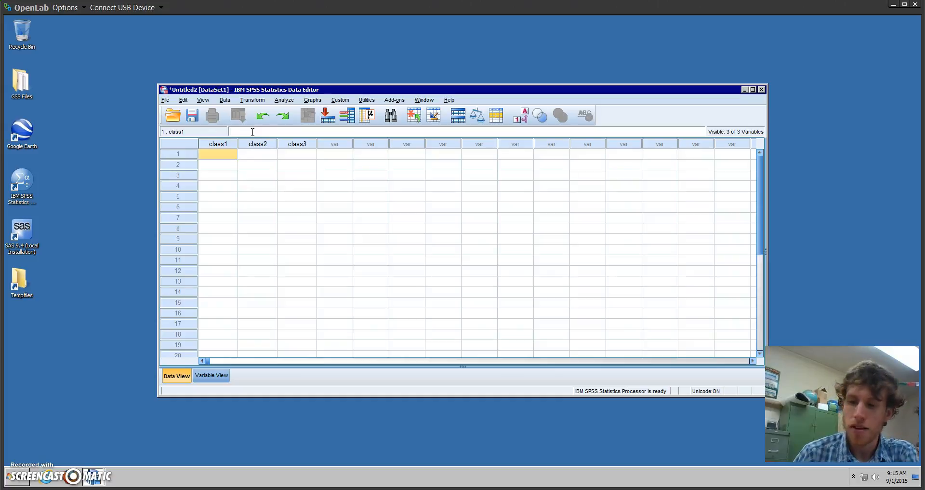
type("3.3")
key("Return")
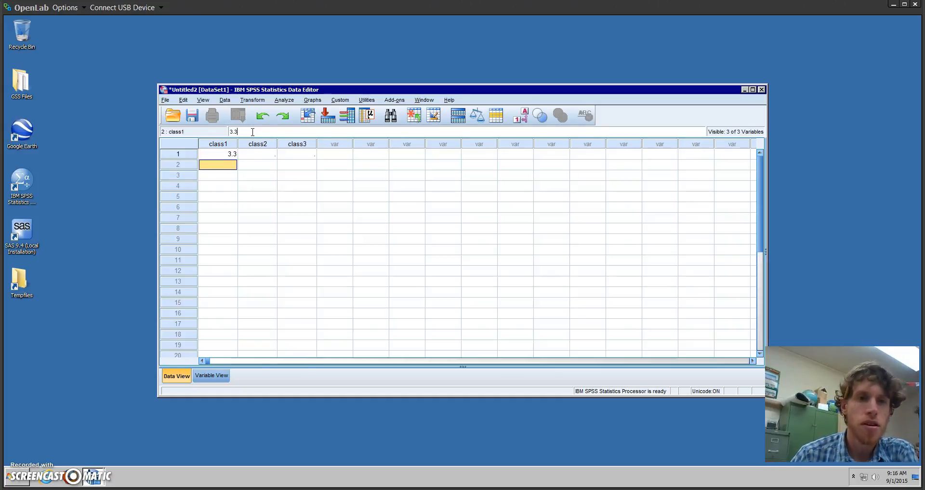
left_click(253, 131)
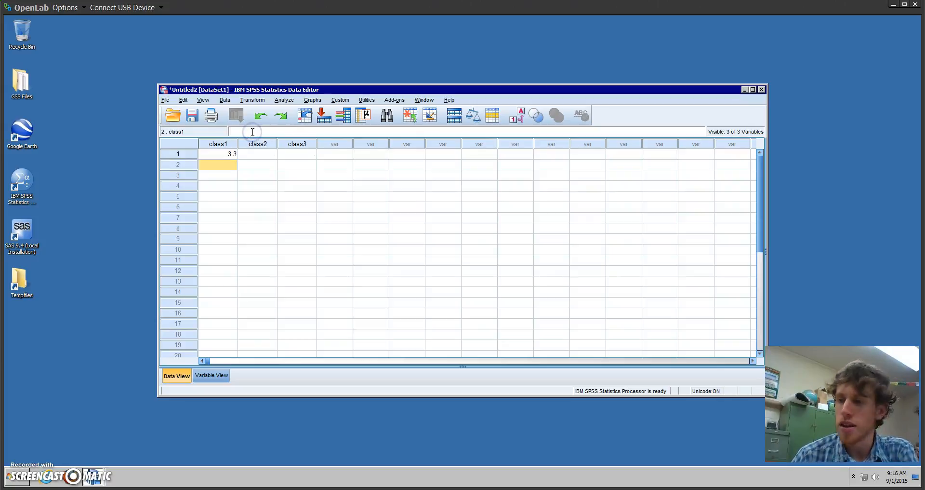
type("2.9")
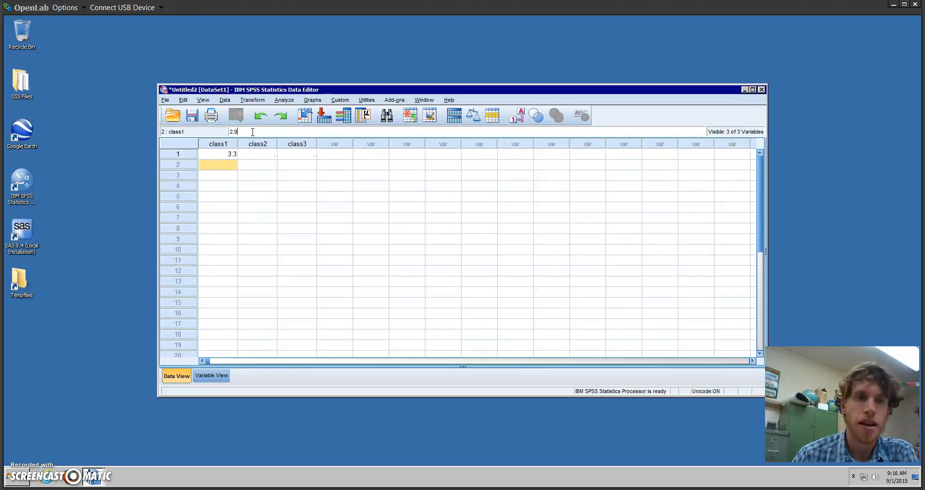
key("Return")
left_click(253, 131)
type("3.5")
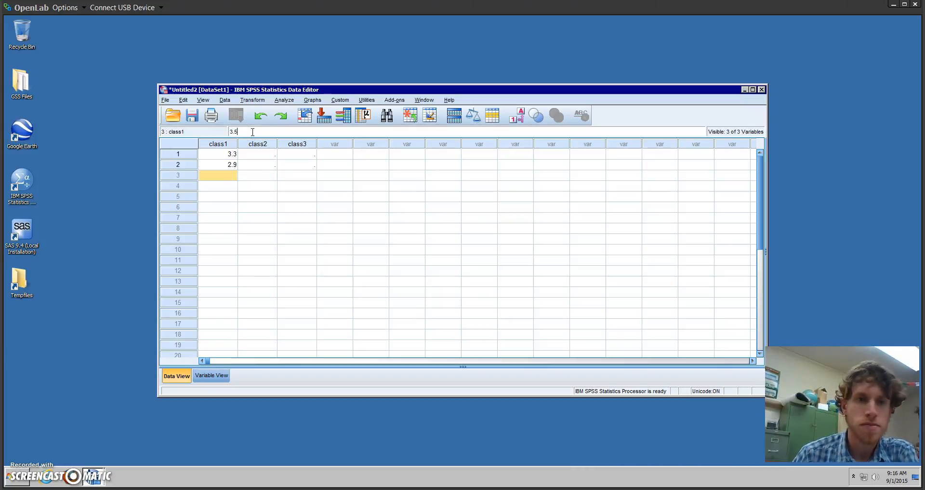
key("Return")
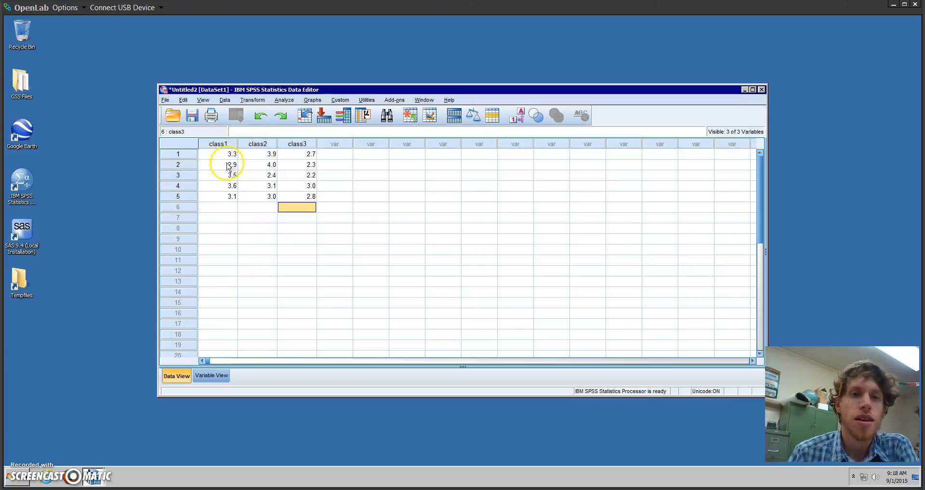
Create another blank dataset and define its first variable with the name classes
left_click(166, 100)
mouse_move(188, 112)
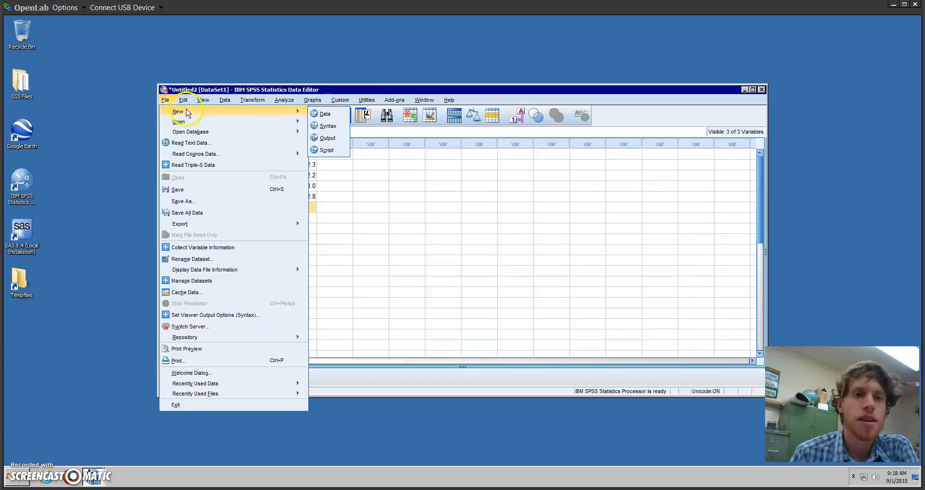
left_click(336, 115)
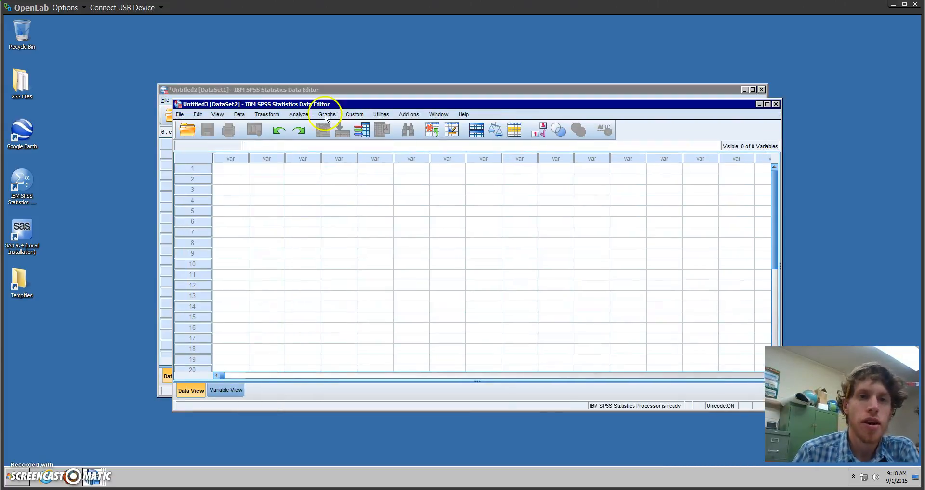
left_click(222, 391)
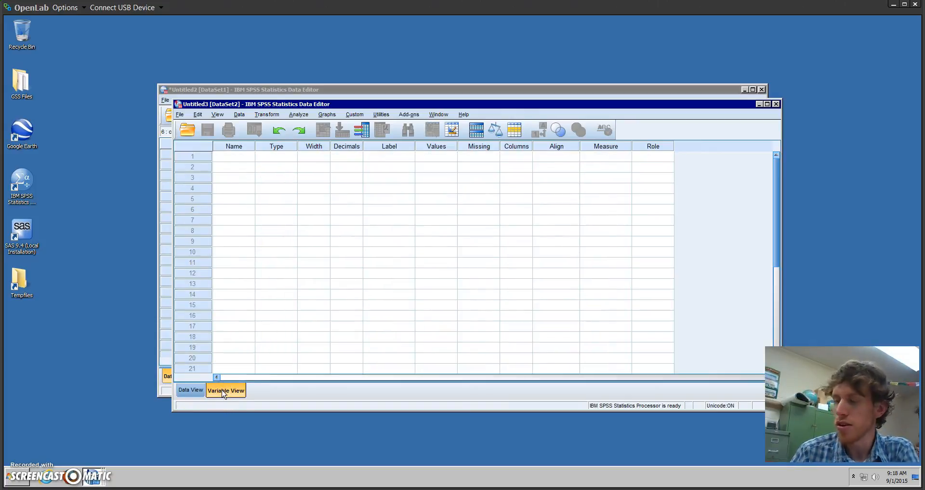
left_click(234, 157)
type("classes")
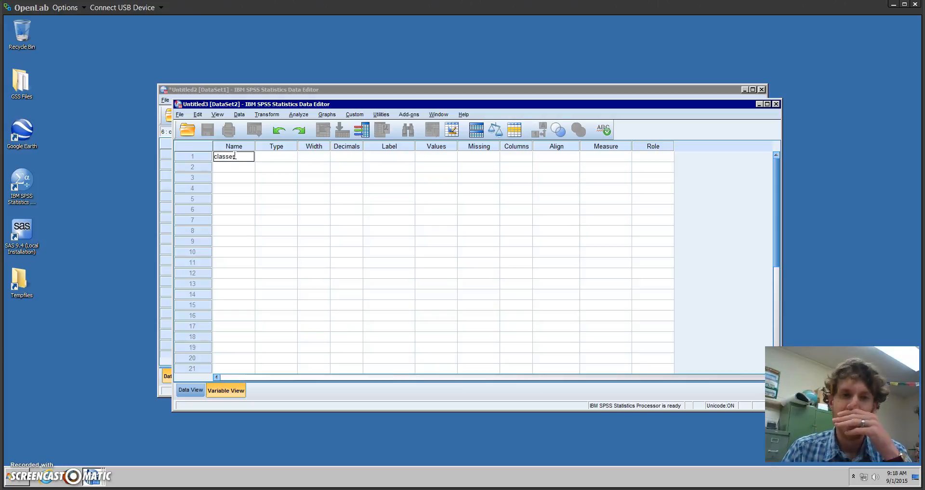
key("Return")
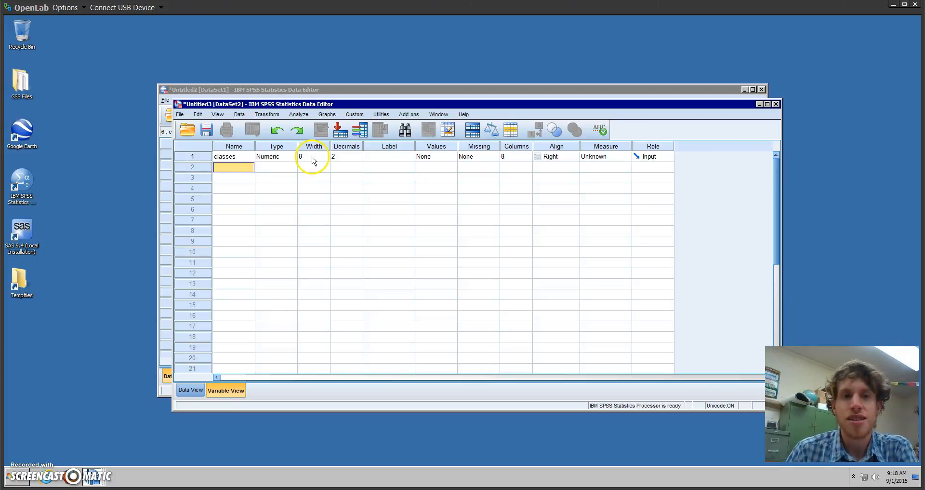
Set the classes variable to zero decimal places
left_click(356, 157)
left_click(359, 159)
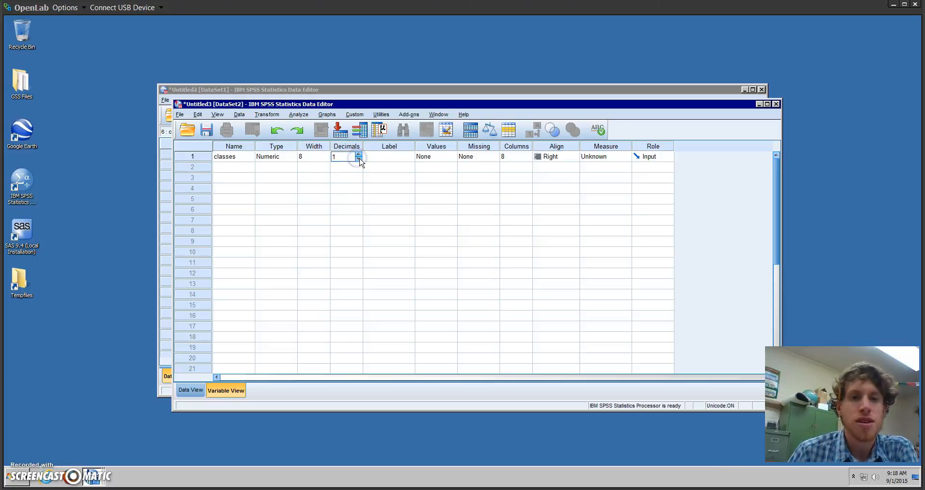
left_click(360, 160)
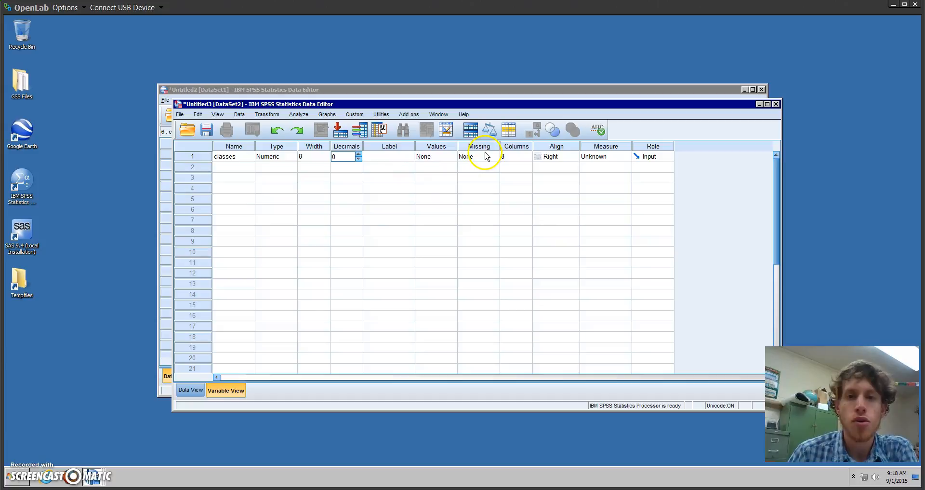
Open the value labels of the classes variable and add the label class1 for value 1
left_click(426, 158)
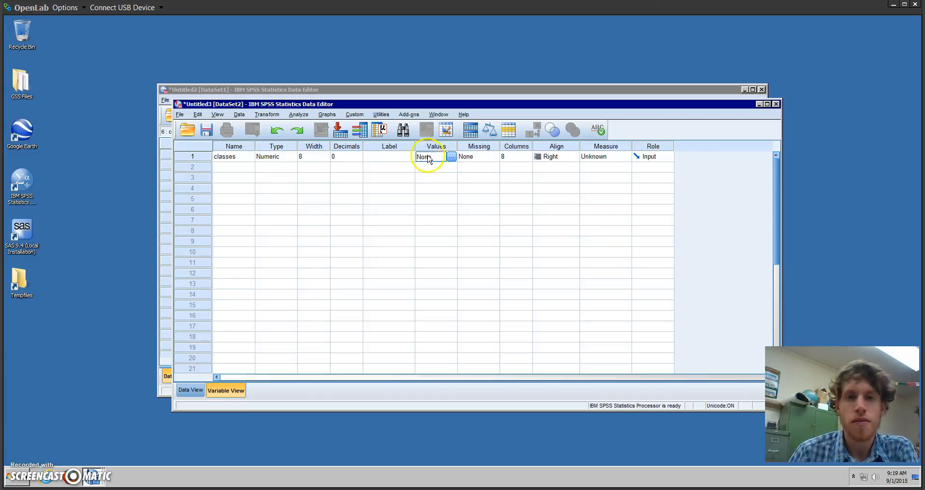
left_click(453, 158)
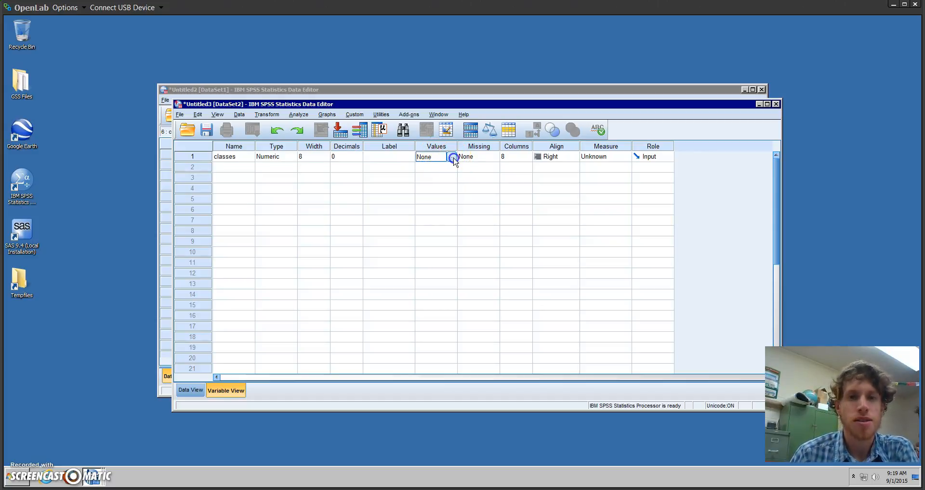
left_click(417, 219)
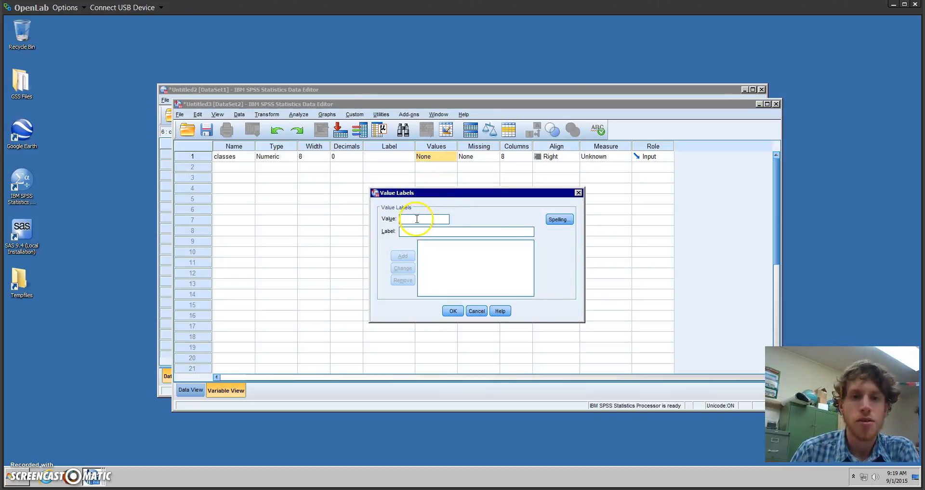
left_click(412, 232)
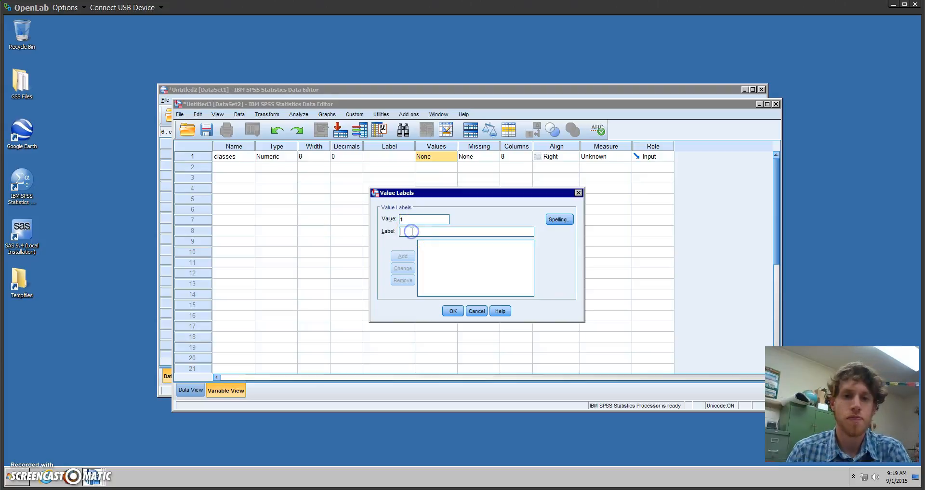
type("class1")
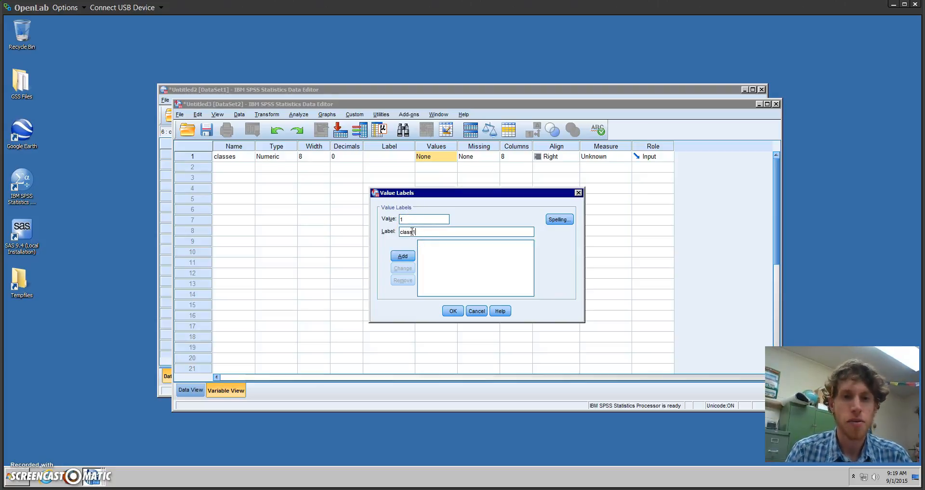
left_click(403, 256)
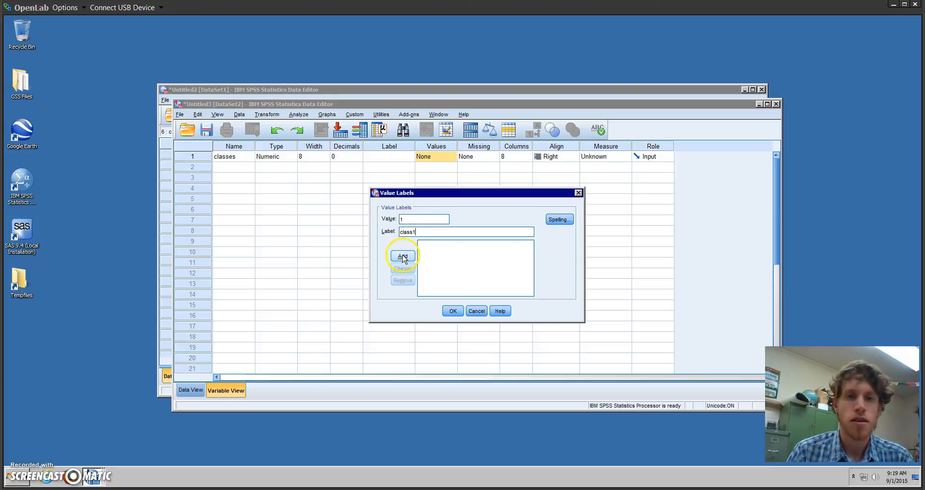
Add the value label class2 for value 2 of the classes variable
left_click(413, 218)
type("2")
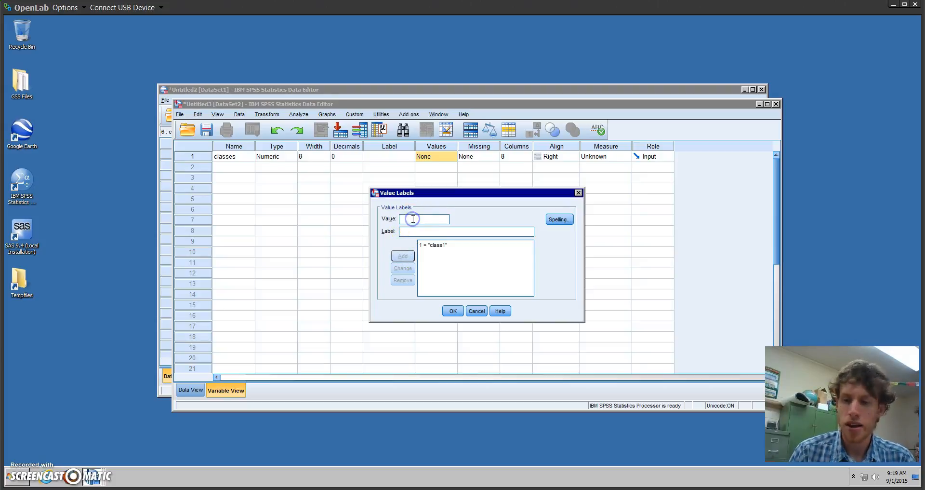
left_click(410, 231)
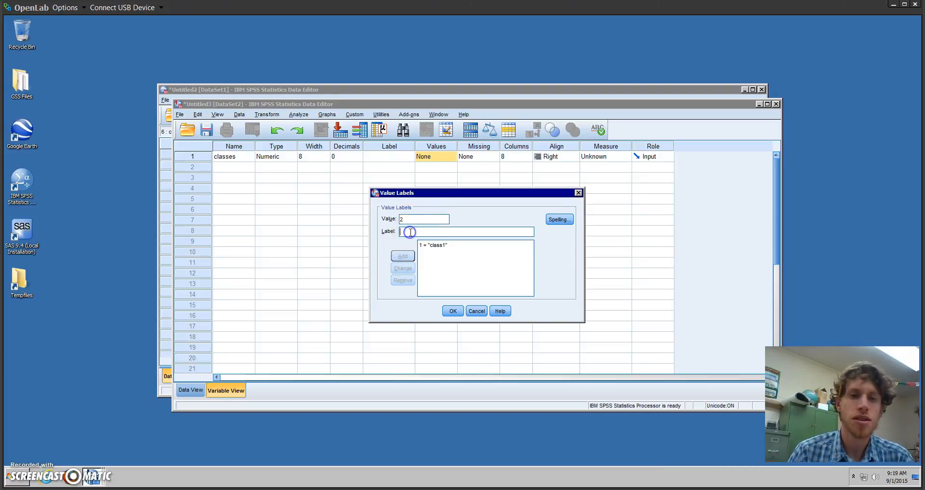
type("class2")
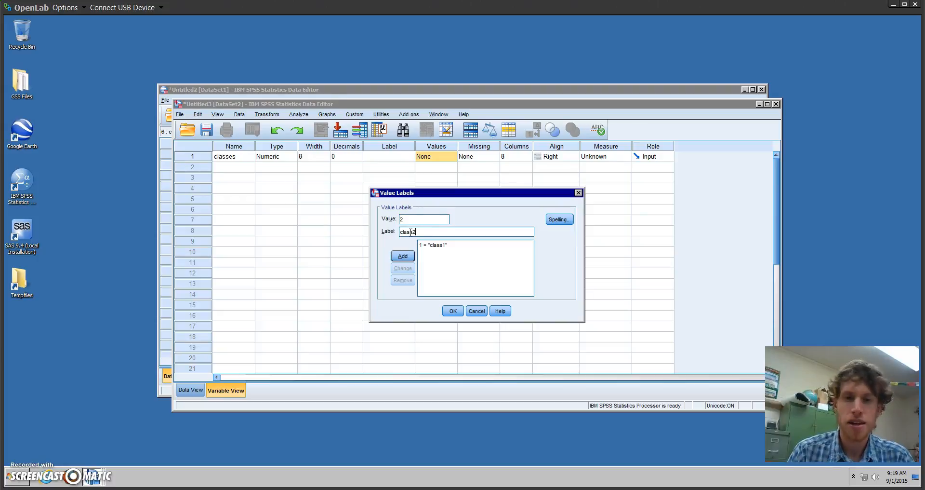
left_click(402, 256)
Add the value label class3 for value 3 and apply the value labels to the classes variable
left_click(412, 216)
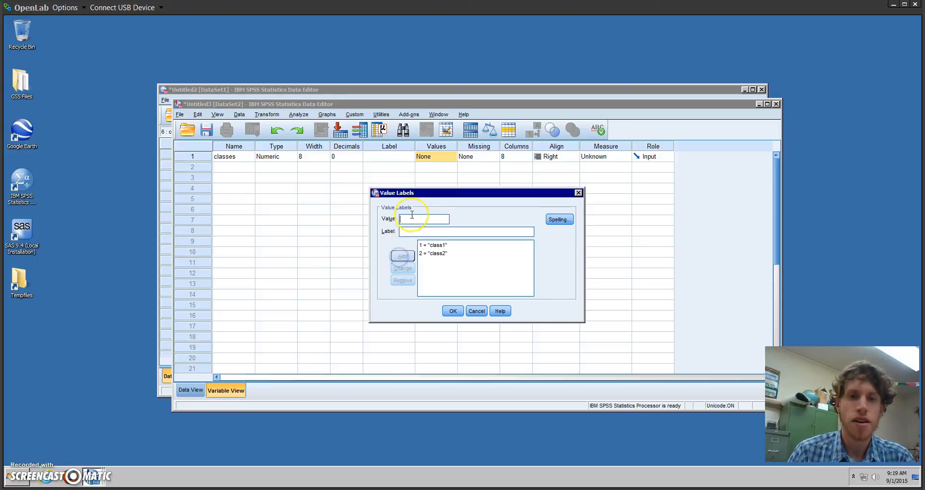
type("3")
key("Tab")
type("class")
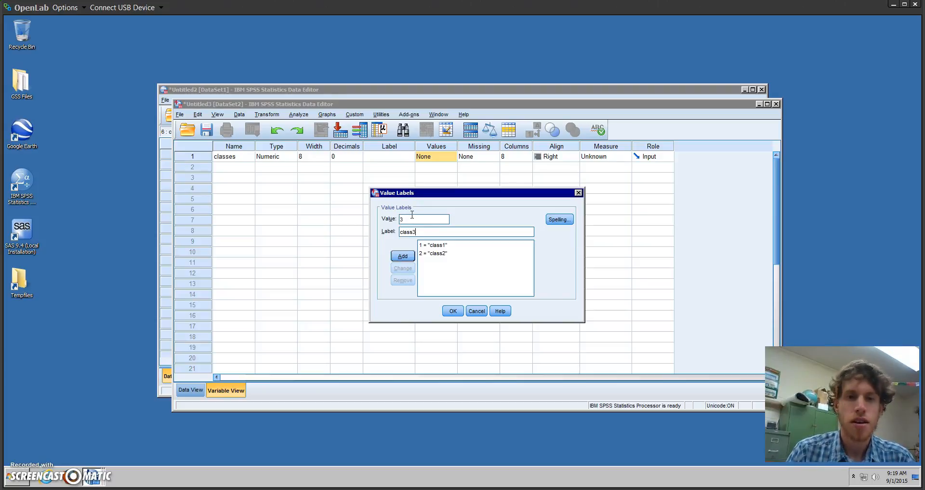
left_click(402, 255)
left_click(463, 293)
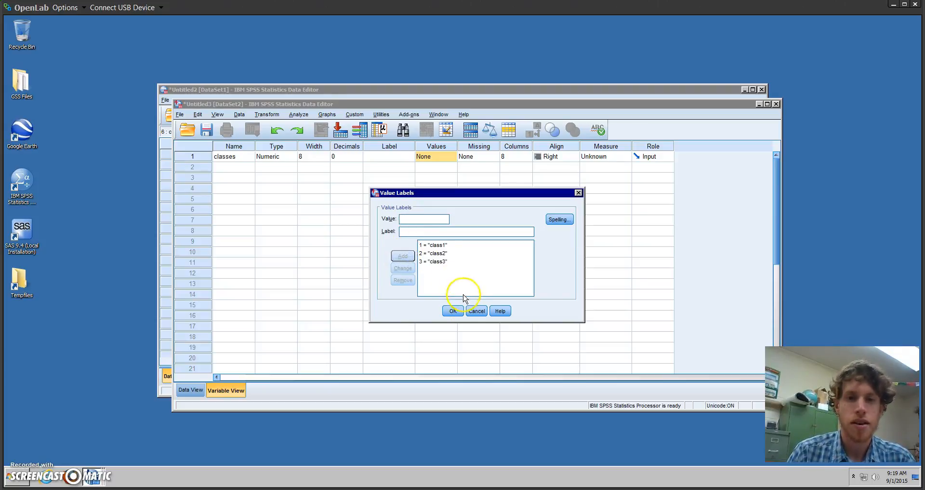
left_click(452, 312)
Define a second variable named GPA with one decimal place
left_click(237, 164)
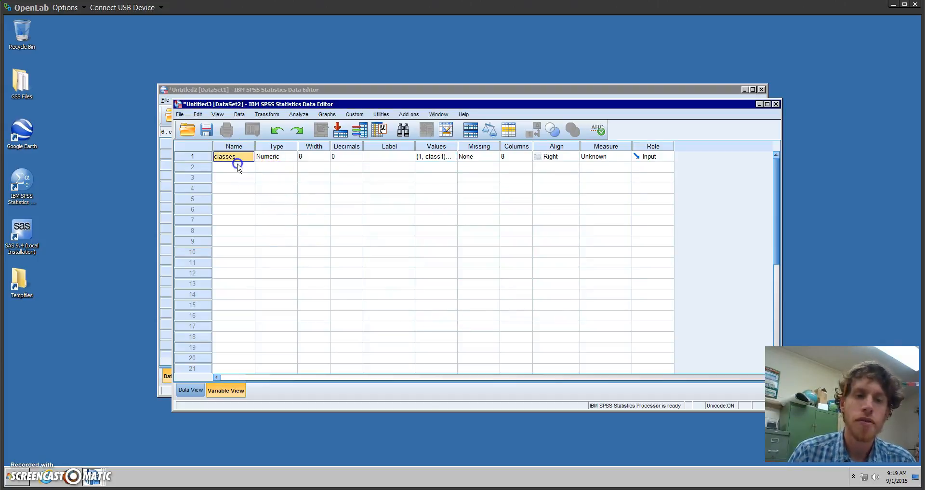
left_click(237, 169)
type("GPA")
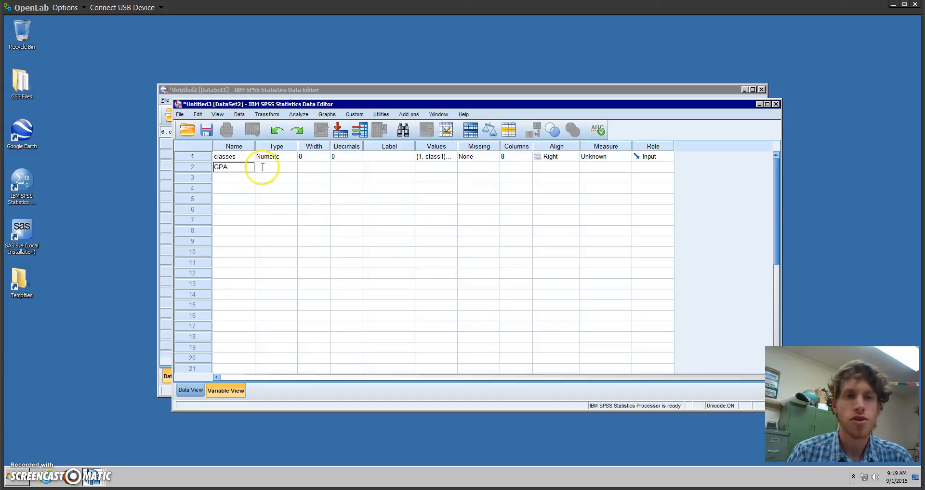
left_click(268, 168)
left_click(355, 166)
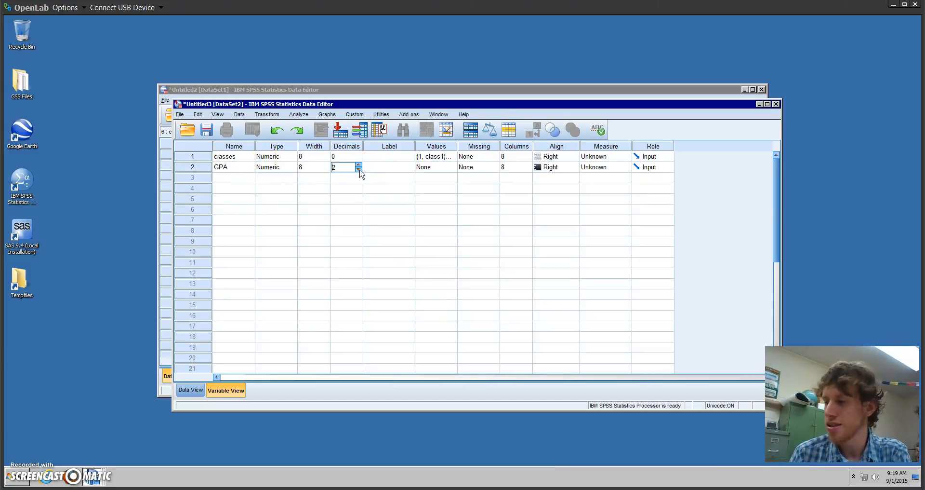
left_click(360, 169)
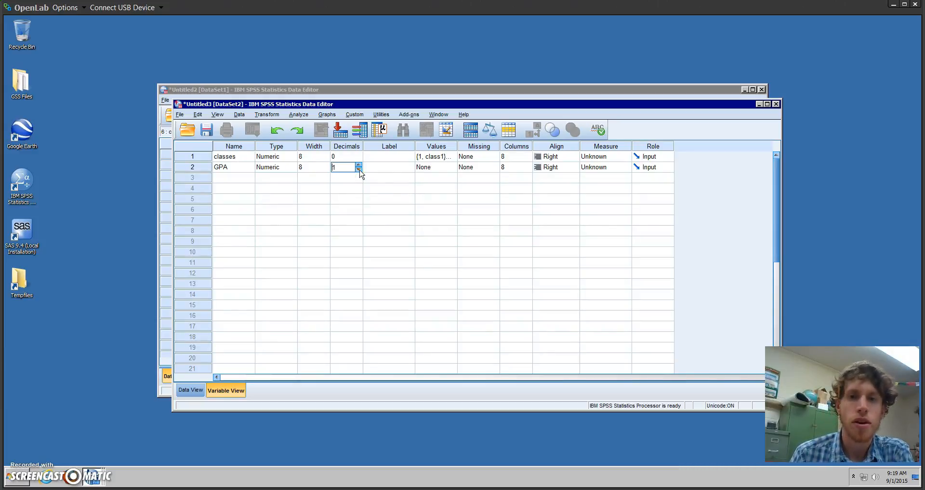
Enter the first case in the data sheet with classes 1 and GPA 3.3
left_click(197, 392)
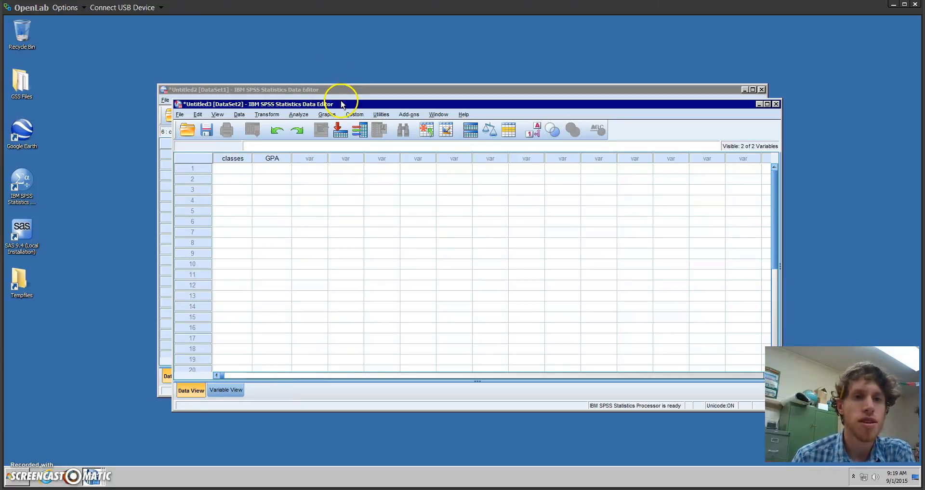
left_click_drag(350, 105, 342, 85)
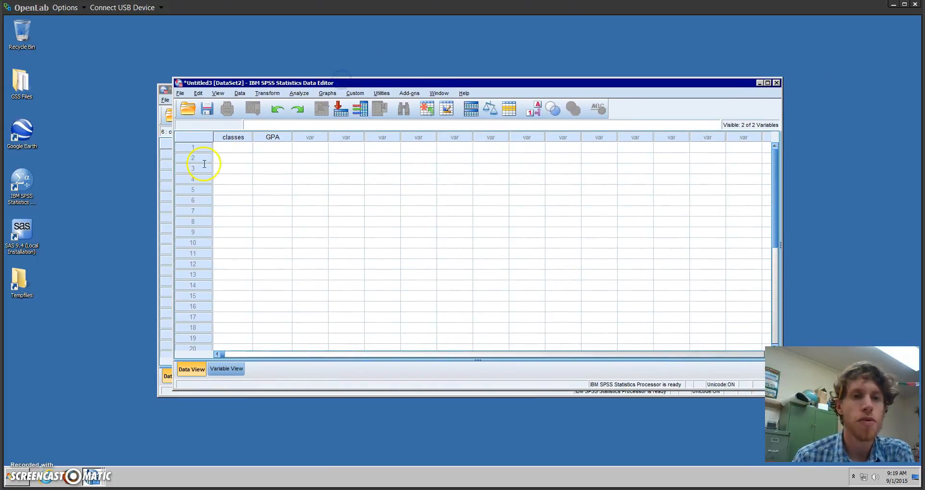
left_click(242, 151)
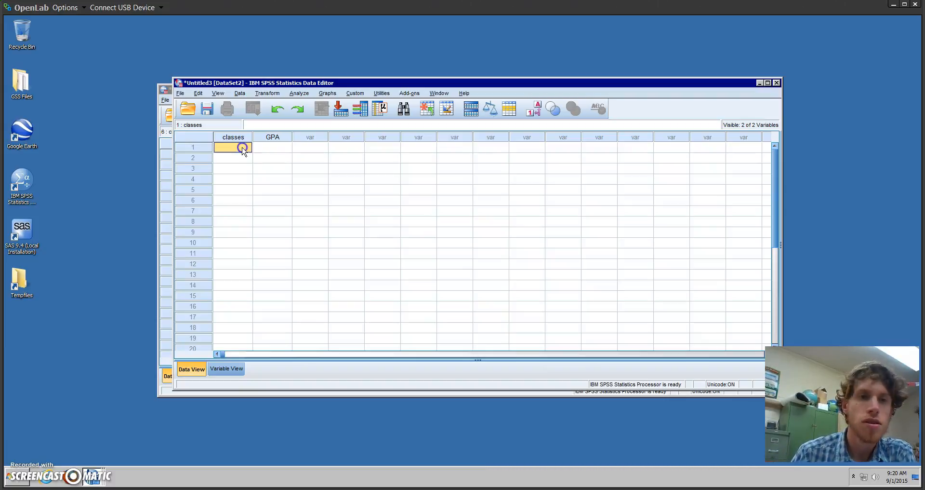
left_click(258, 124)
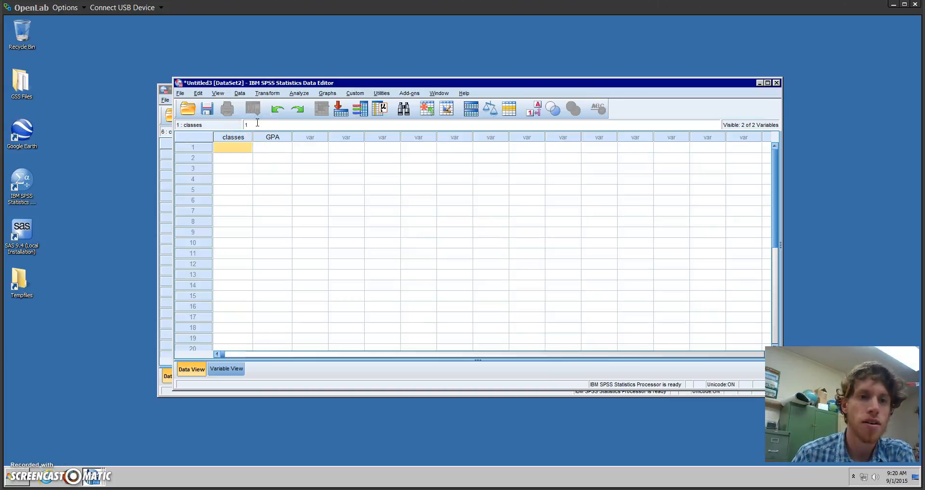
left_click(264, 149)
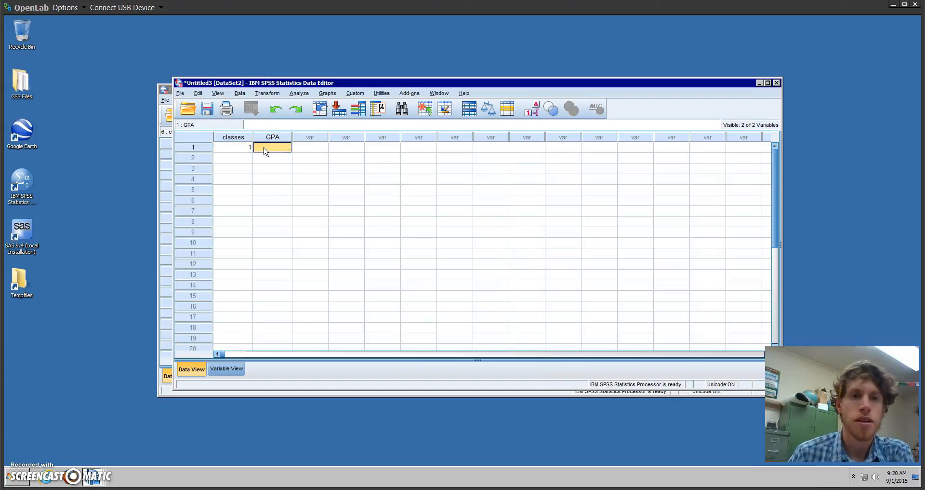
left_click(288, 124)
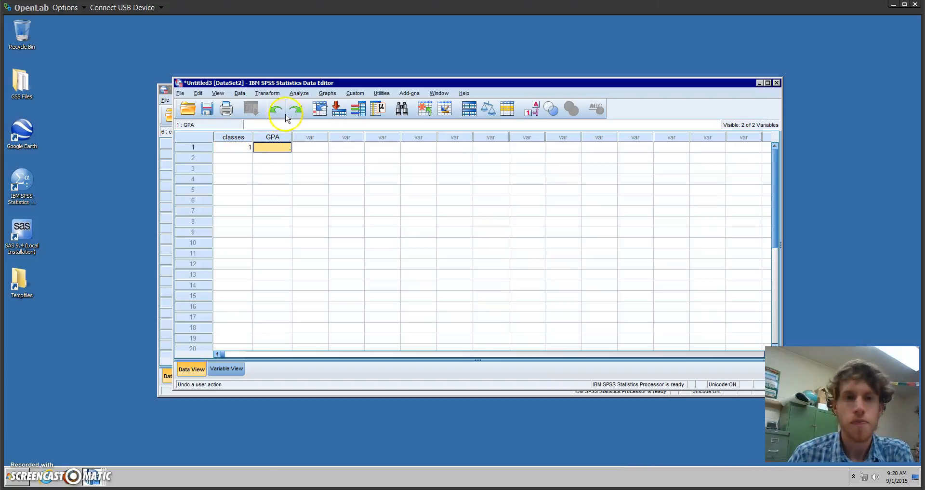
type("3.3")
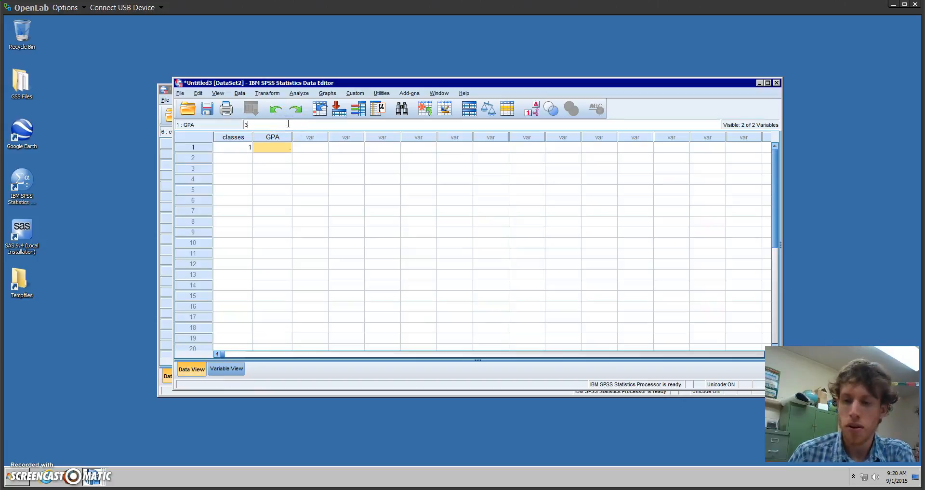